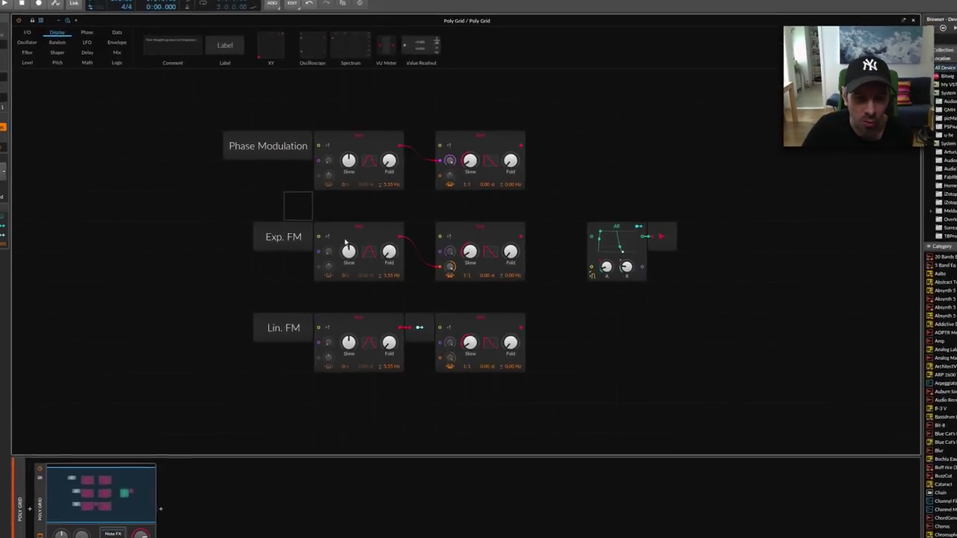
# Step: Select the Lin. FM example and set its carrier frequency offset to 9.66 Hz
pyautogui.click(365, 238)
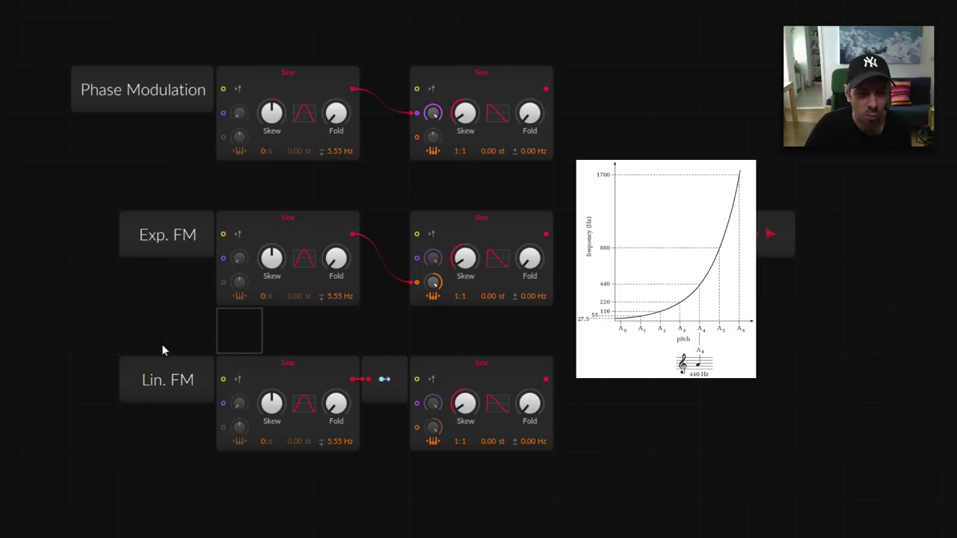
pyautogui.moveTo(109, 344); pyautogui.dragTo(551, 503)
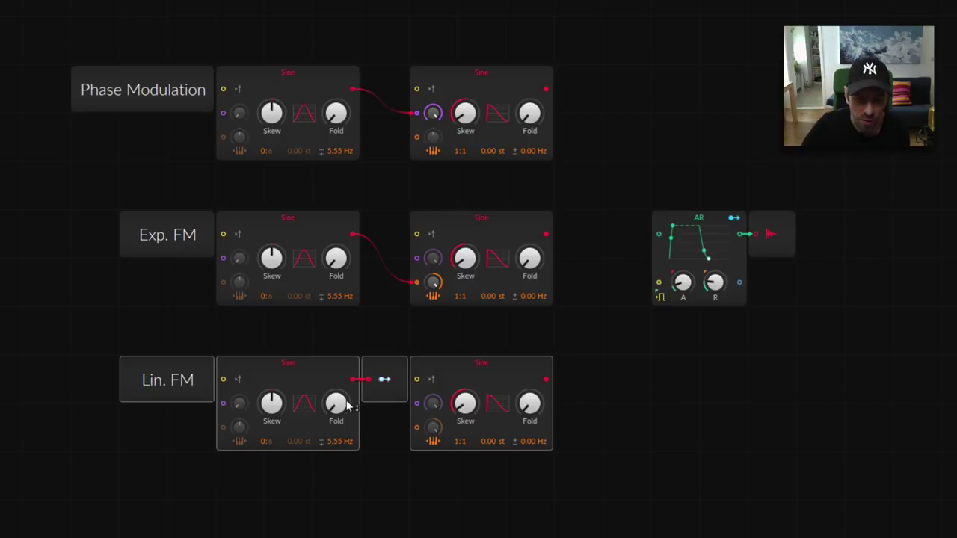
pyautogui.click(287, 340)
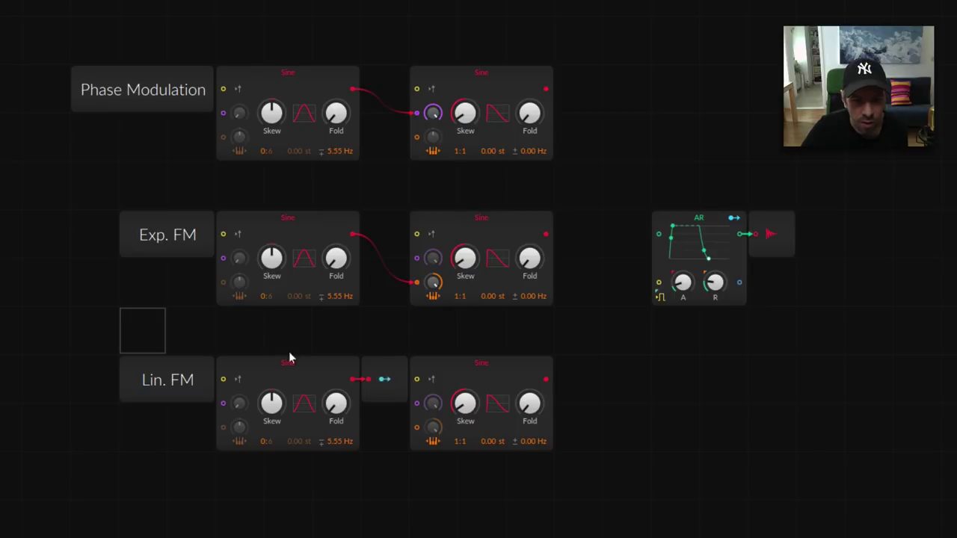
pyautogui.moveTo(382, 379); pyautogui.dragTo(416, 398)
pyautogui.doubleClick(532, 444)
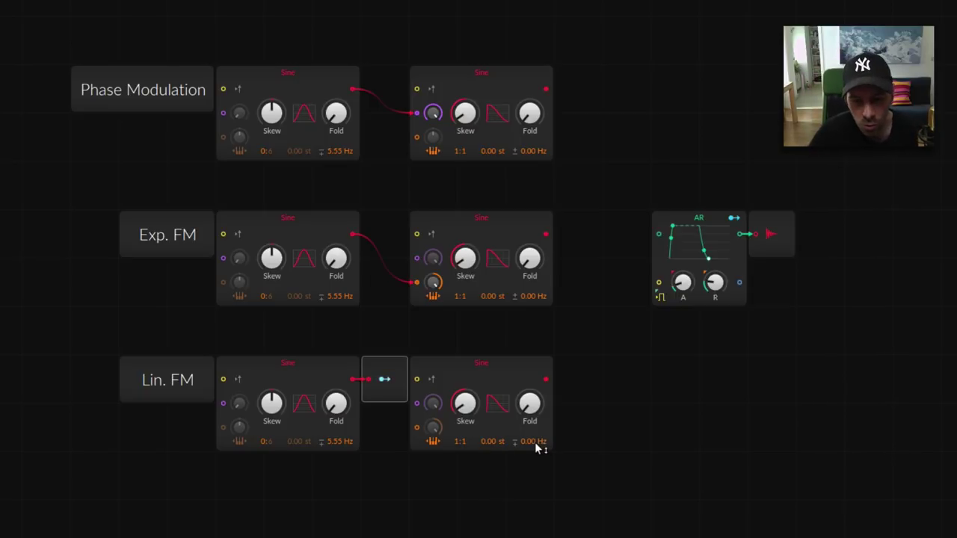
pyautogui.moveTo(536, 448)
pyautogui.mouseDown()
pyautogui.moveTo(536, 404)
pyautogui.moveTo(536, 448)
pyautogui.moveTo(528, 442)
pyautogui.mouseUp()
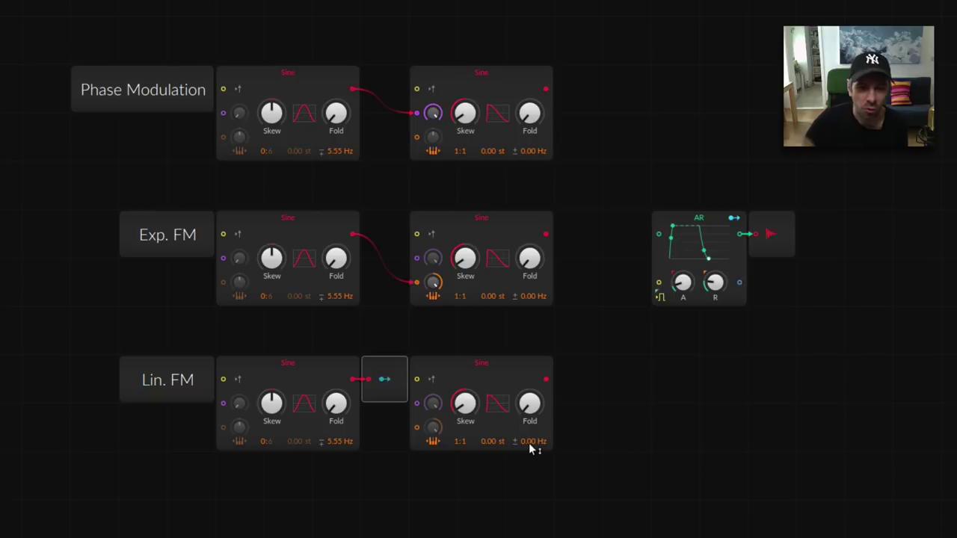
# Step: Select the Exp. FM and then the Phase Modulation examples, and exit the Poly Grid editor
pyautogui.moveTo(108, 184); pyautogui.dragTo(546, 329)
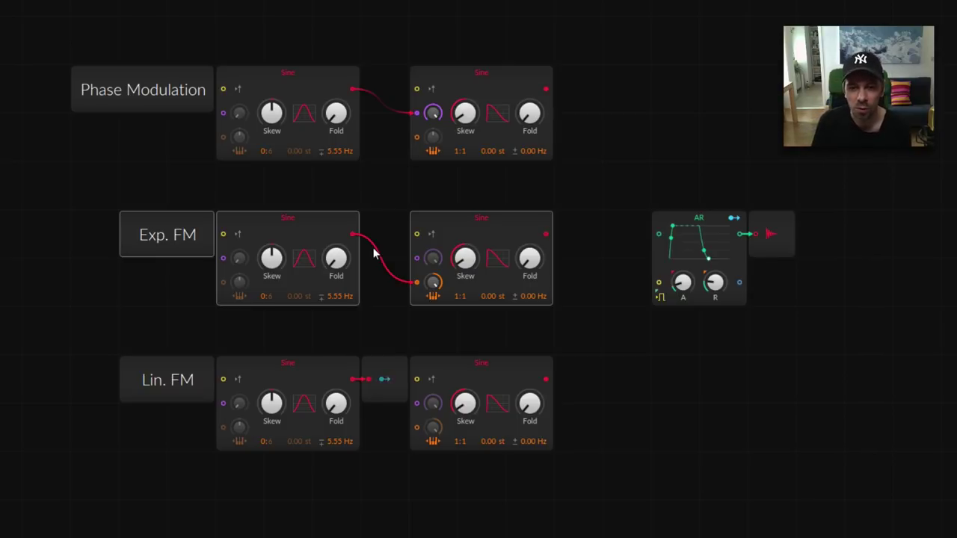
pyautogui.click(355, 170)
pyautogui.moveTo(65, 30); pyautogui.dragTo(553, 194)
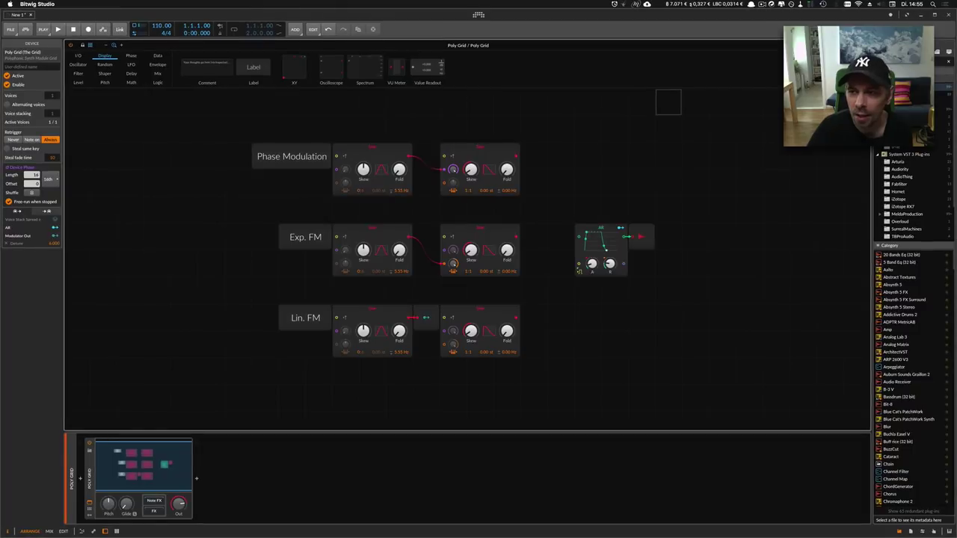
pyautogui.press('Escape')
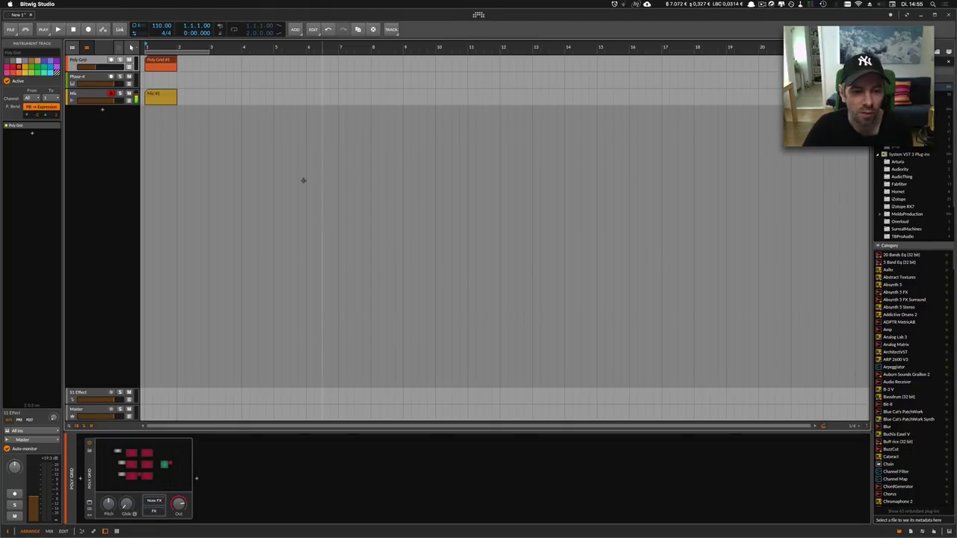
# Step: In Firefox, scroll through the FM Synthesis video's description and comments
pyautogui.press('super+Tab')
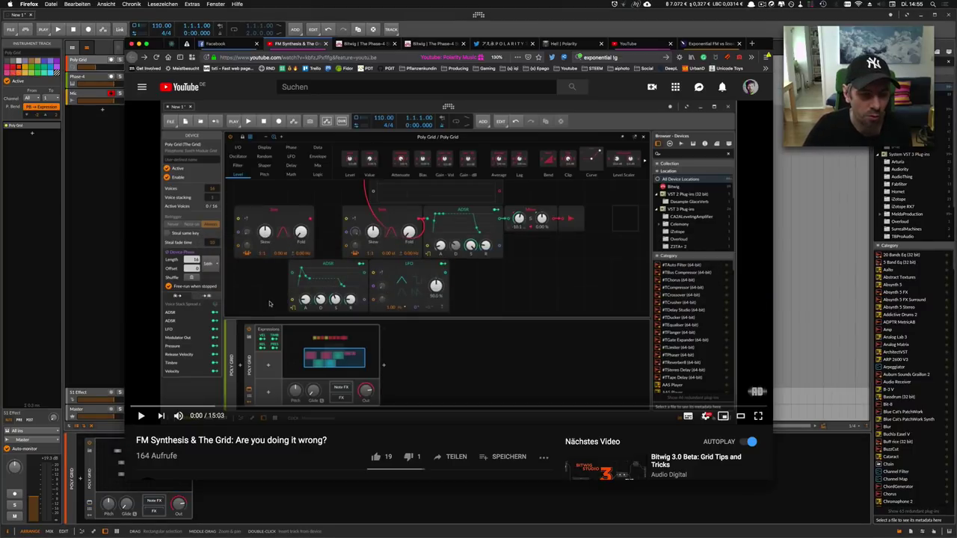
pyautogui.scroll(-3, 270, 302)
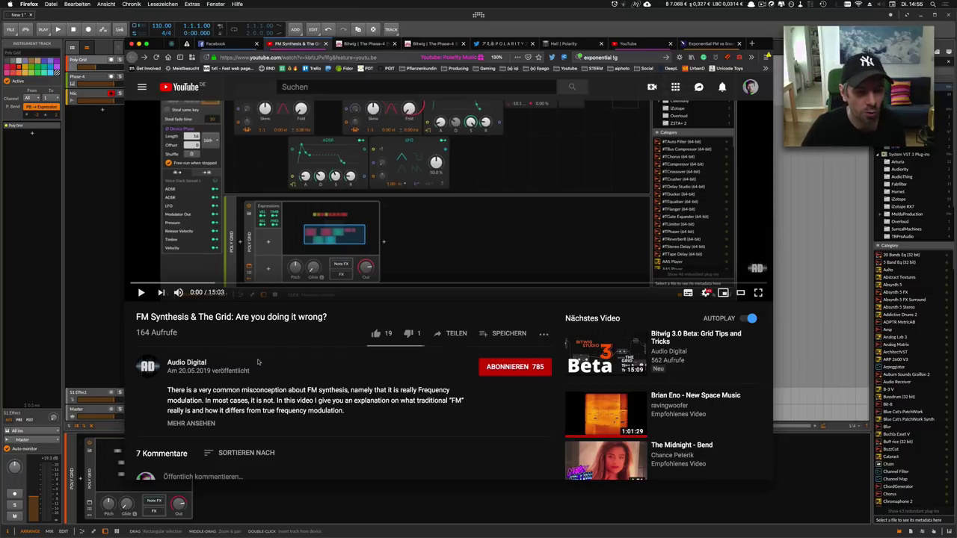
pyautogui.scroll(3, 285, 358)
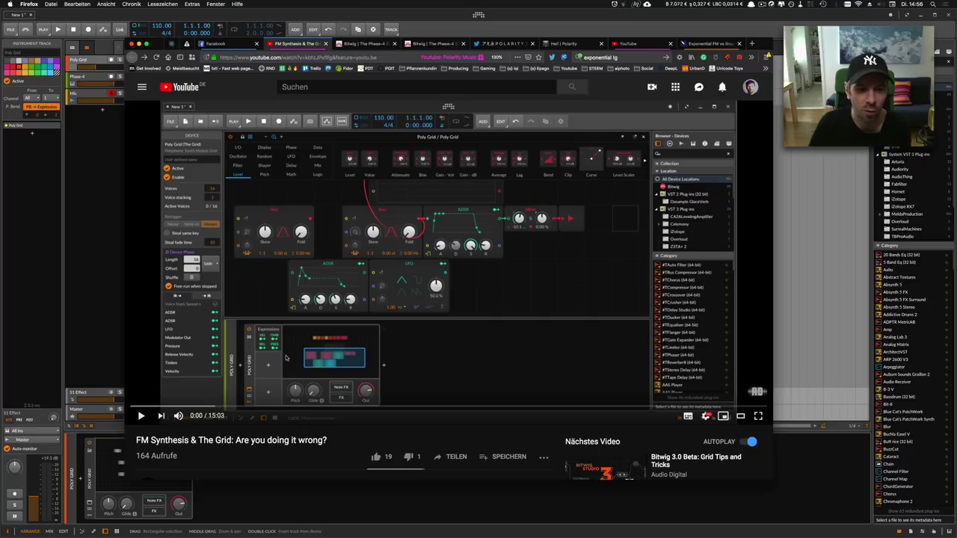
pyautogui.scroll(-5, 340, 334)
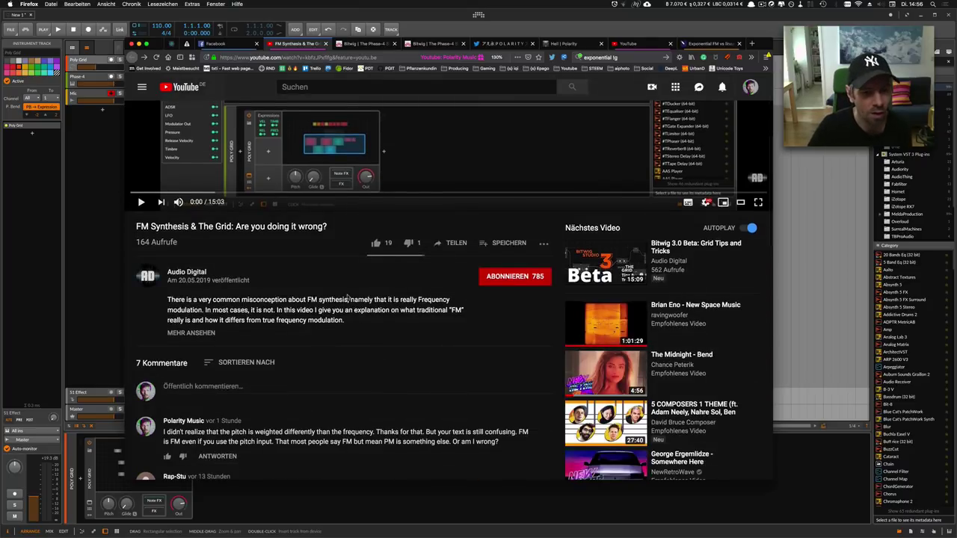
pyautogui.scroll(1, 366, 296)
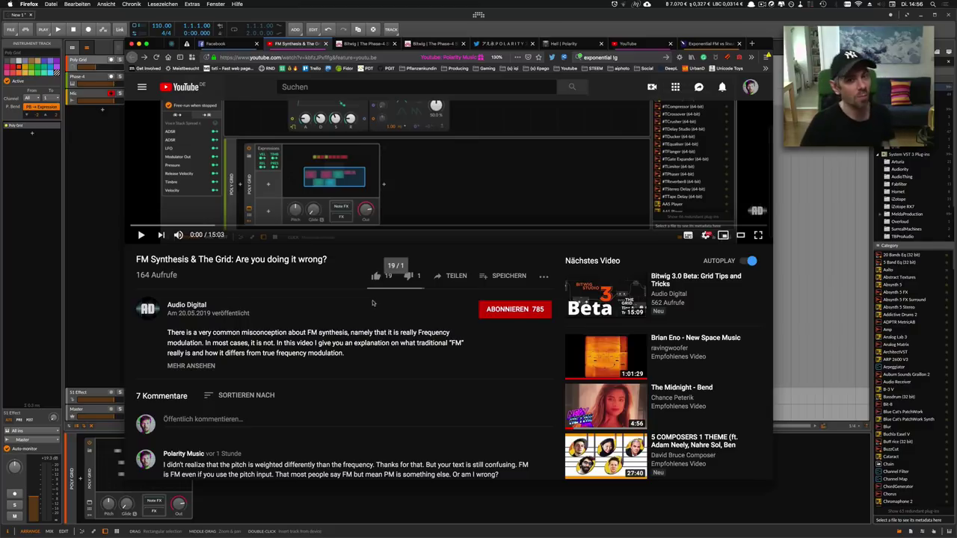
pyautogui.scroll(5, 371, 299)
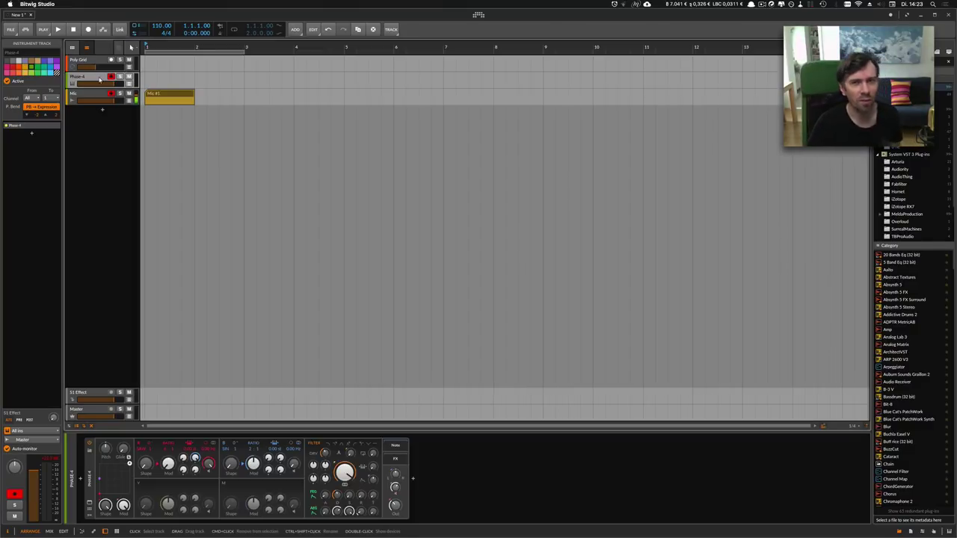
# Step: Increase Bitwig's GUI scaling four steps from the display menu
pyautogui.click(233, 29)
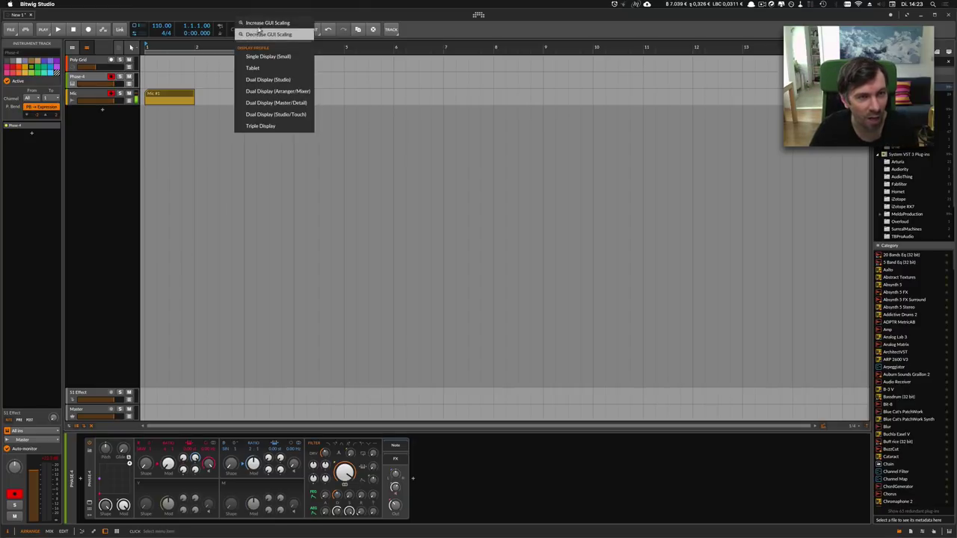
pyautogui.click(262, 23)
pyautogui.click(258, 32)
pyautogui.click(266, 26)
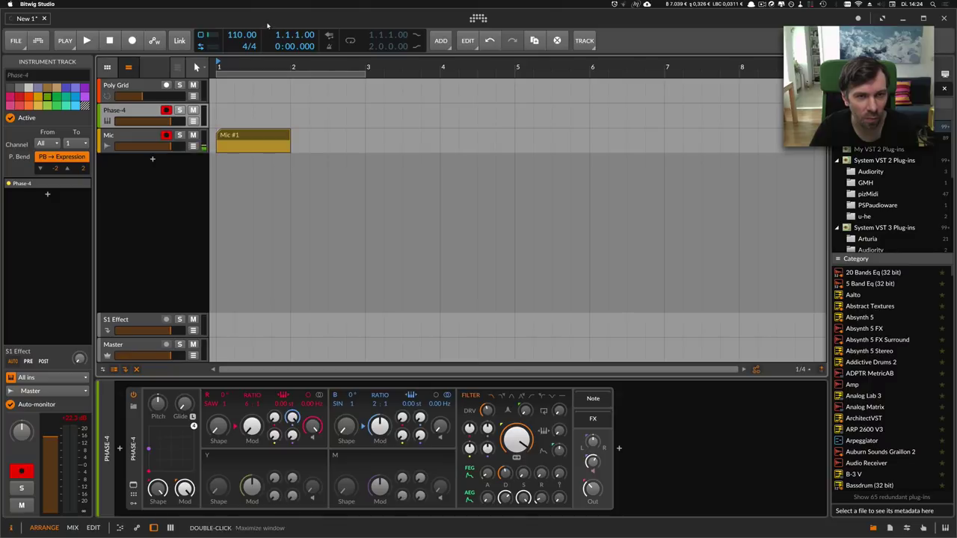
pyautogui.click(272, 32)
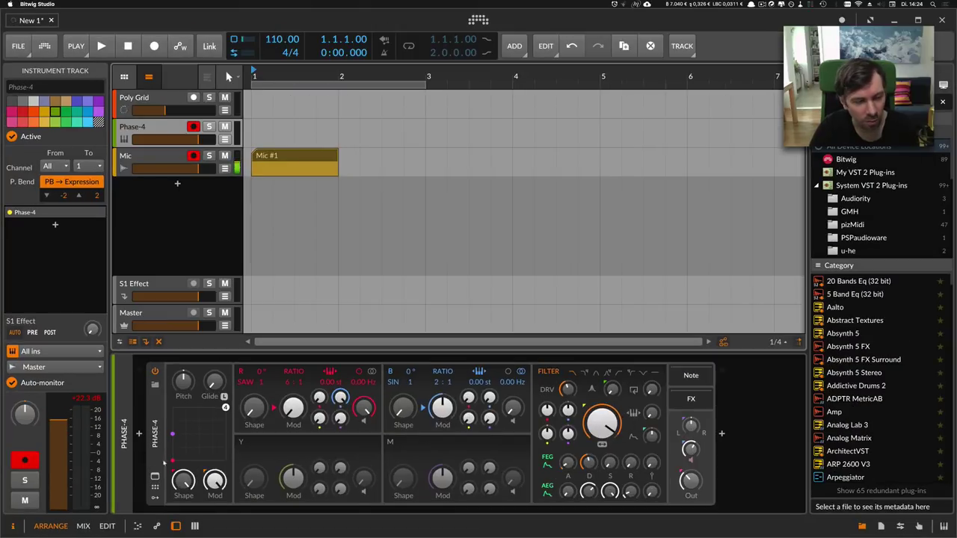
# Step: Expand the Phase-4 synth and set its voice gain to -10.0 dB
pyautogui.click(155, 476)
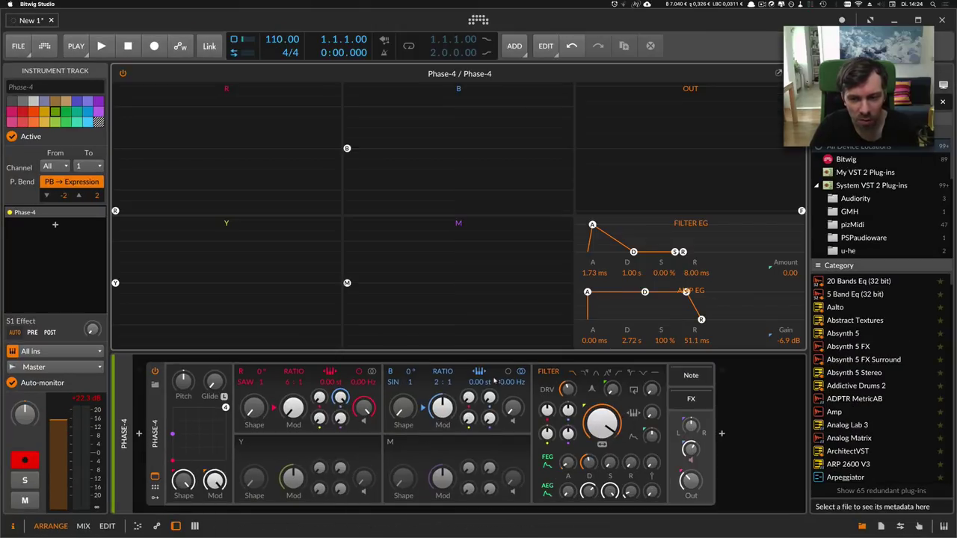
pyautogui.moveTo(691, 449)
pyautogui.mouseDown()
pyautogui.moveTo(692, 432)
pyautogui.moveTo(697, 460)
pyautogui.mouseUp()
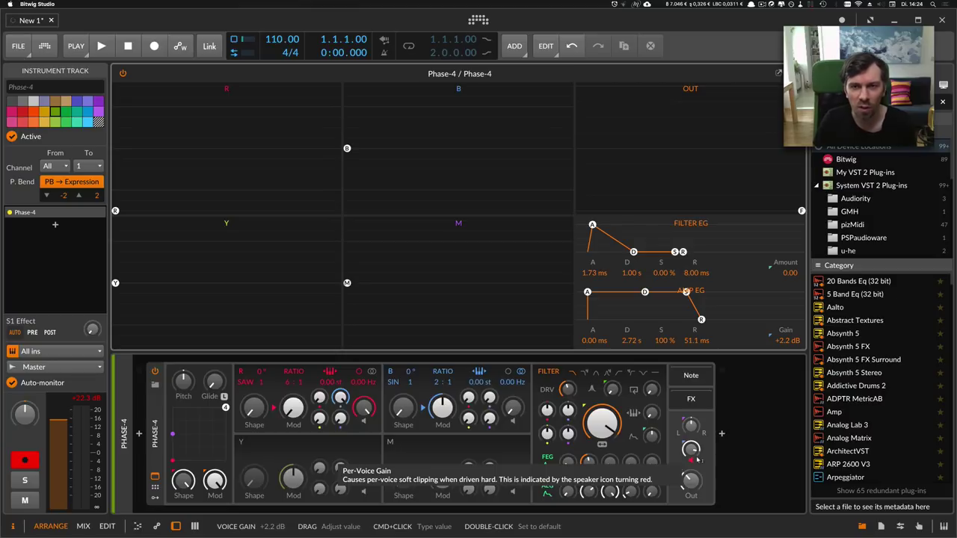
pyautogui.moveTo(698, 459); pyautogui.dragTo(699, 482)
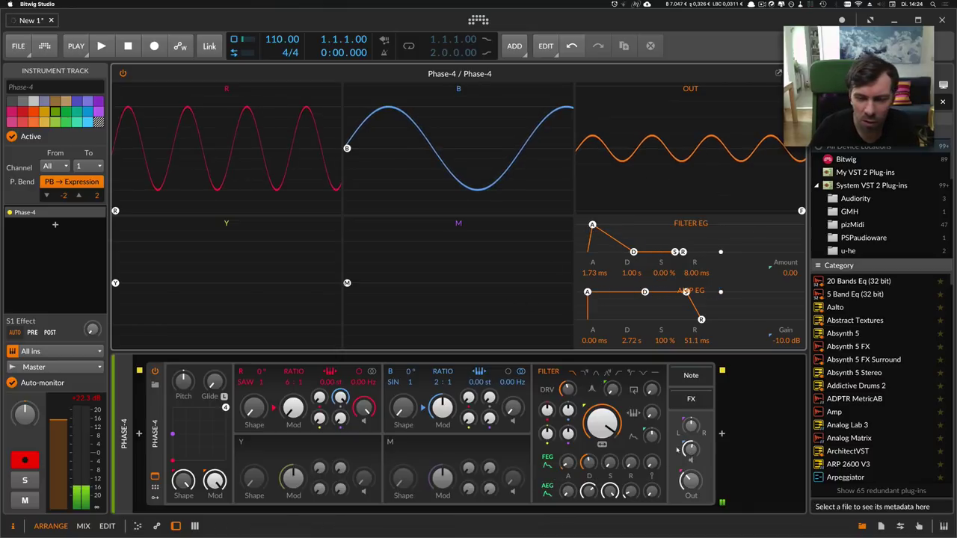
# Step: Set Phase-4's voice gain to +2.4 dB and its R oscillator ratio to 2:1
pyautogui.moveTo(689, 449); pyautogui.dragTo(675, 142)
pyautogui.moveTo(691, 449); pyautogui.dragTo(690, 471)
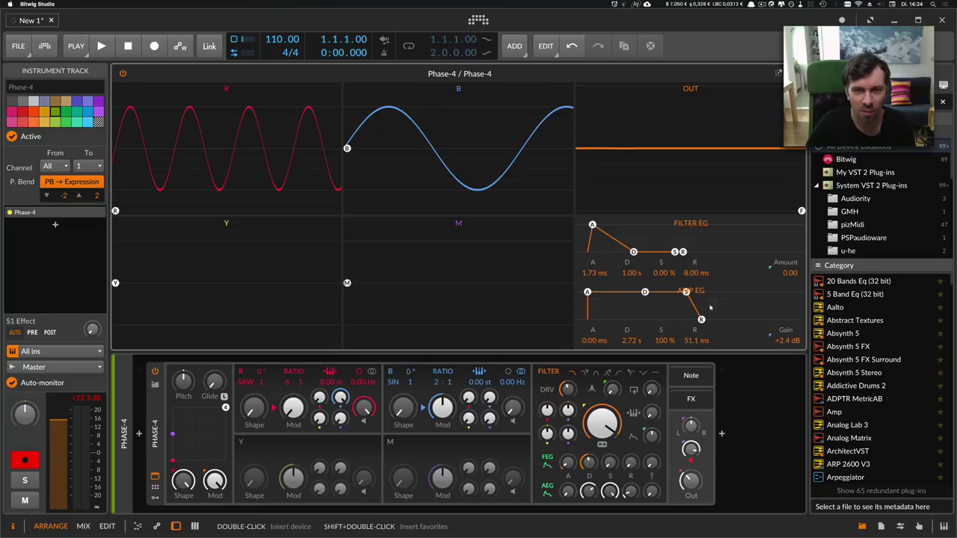
pyautogui.moveTo(290, 382); pyautogui.dragTo(289, 396)
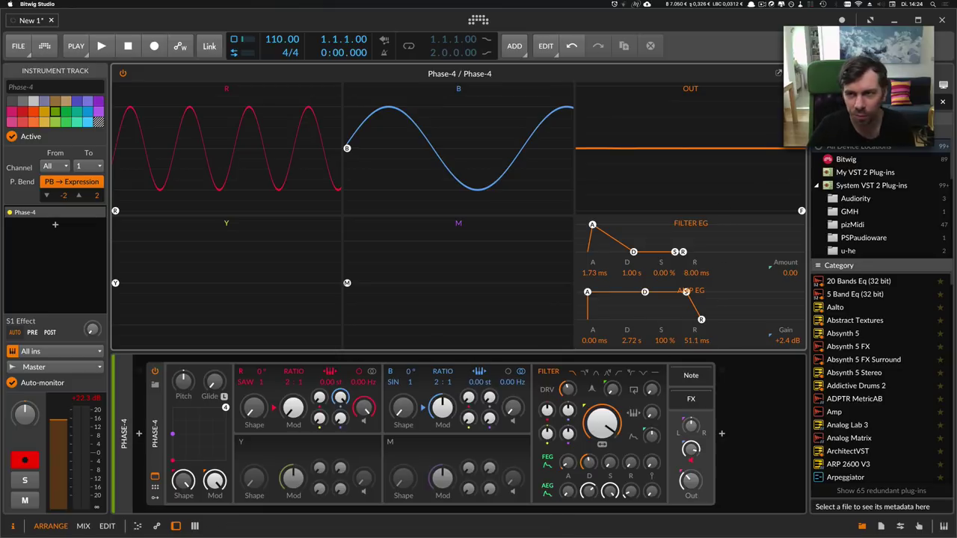
# Step: Collapse the Phase-4 editor, disarm the Phase-4 track, and switch to Firefox
pyautogui.press('Escape')
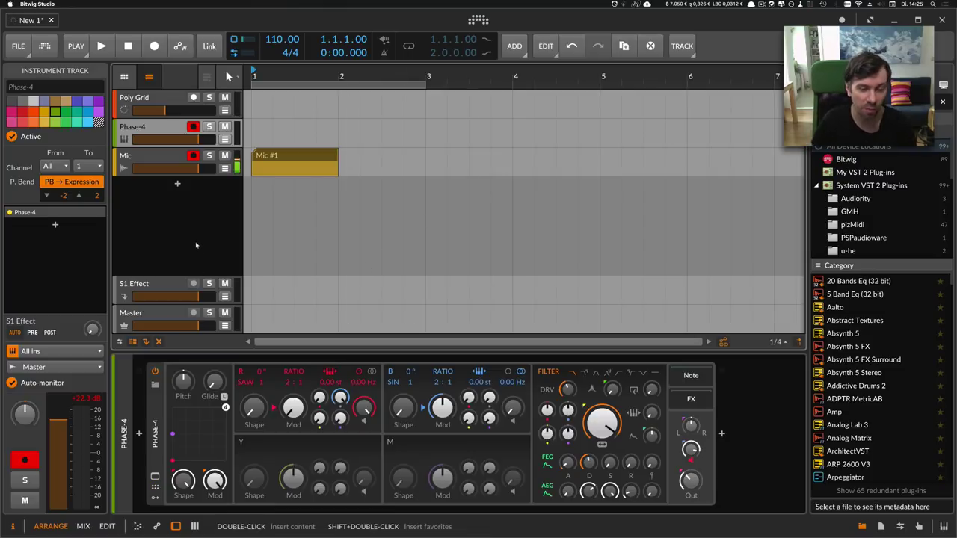
pyautogui.click(193, 126)
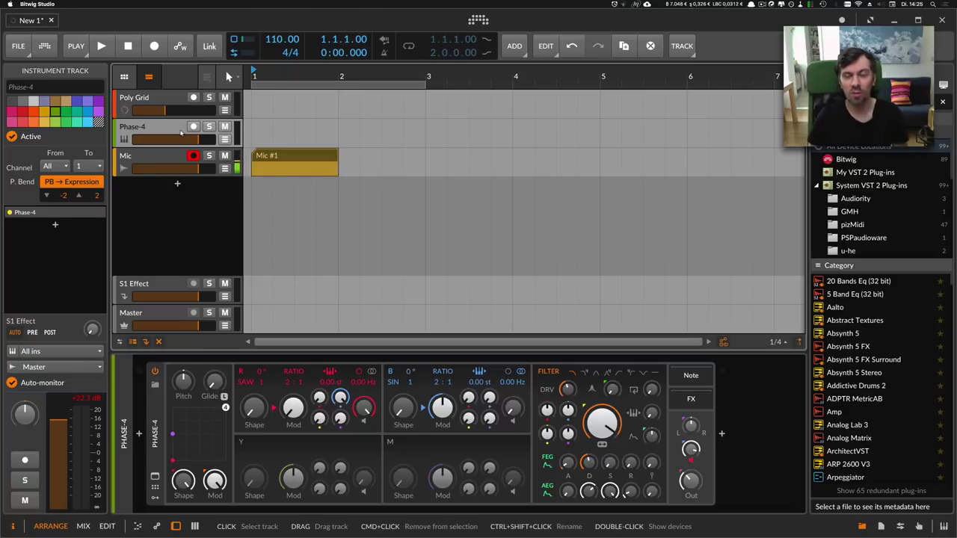
pyautogui.press('super+Tab')
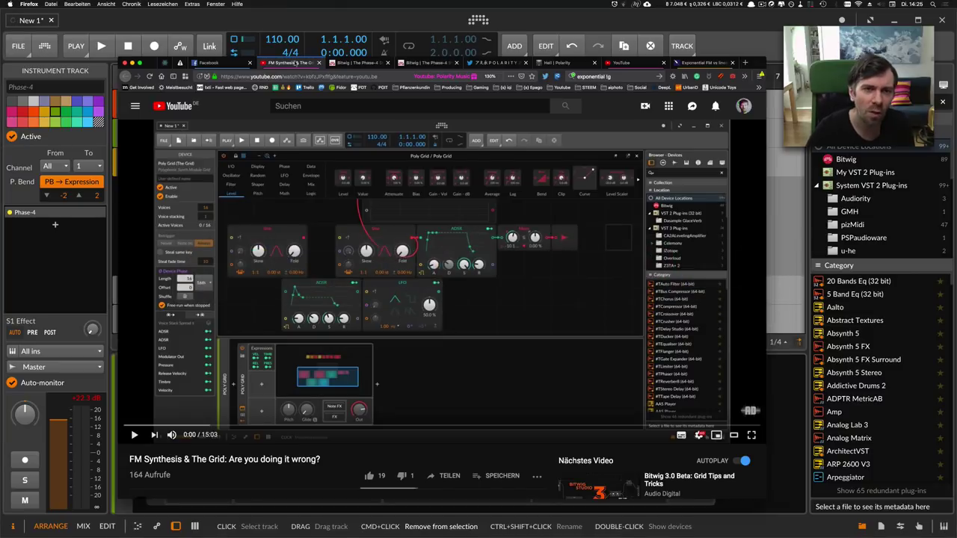
# Step: Switch to the Bandcamp tab showing the album Hell
pyautogui.click(562, 62)
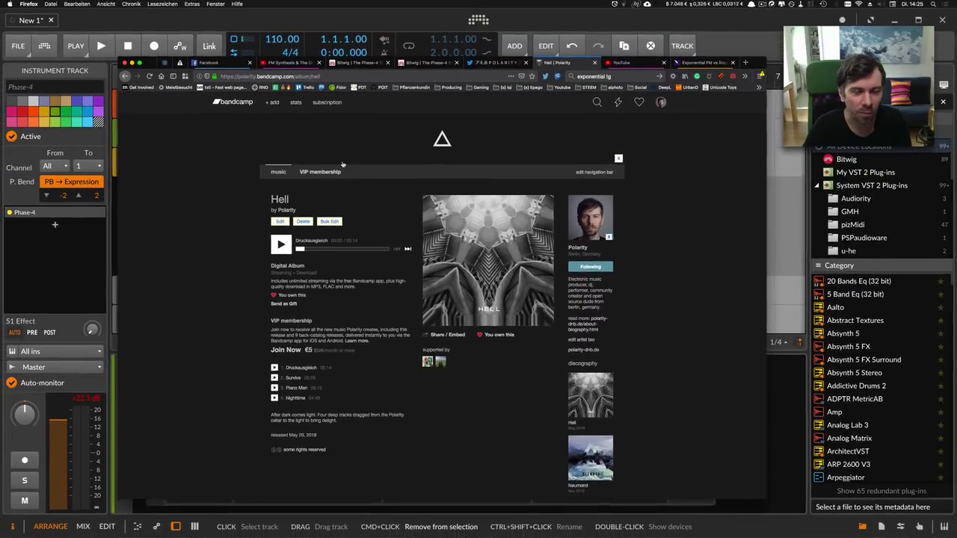
# Step: Switch from the Bandcamp page back to the Bitwig Studio project
pyautogui.press('super+Tab')
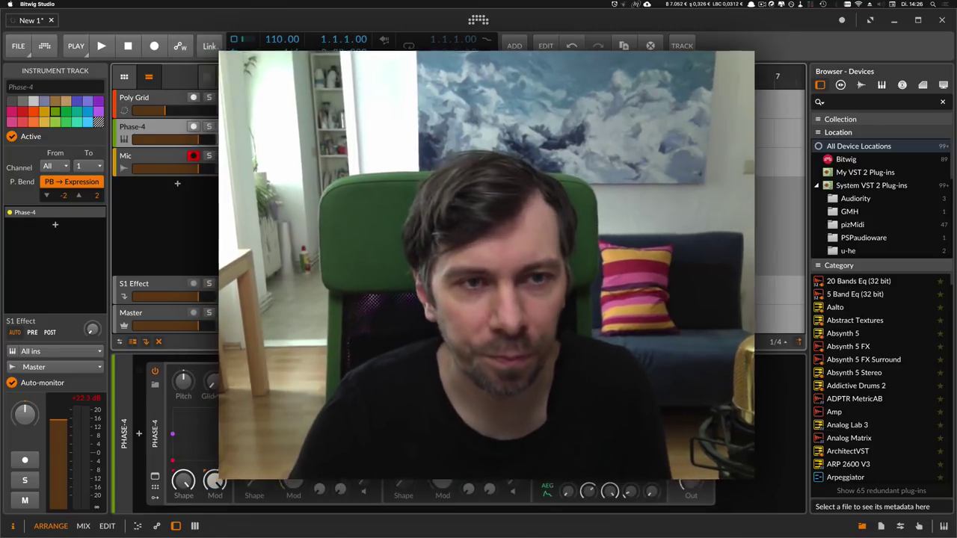
# Step: Trim the Poly Grid #1 clip to end at bar 2, then switch to Final Cut Pro
pyautogui.click(260, 106)
pyautogui.moveTo(292, 76); pyautogui.dragTo(413, 99)
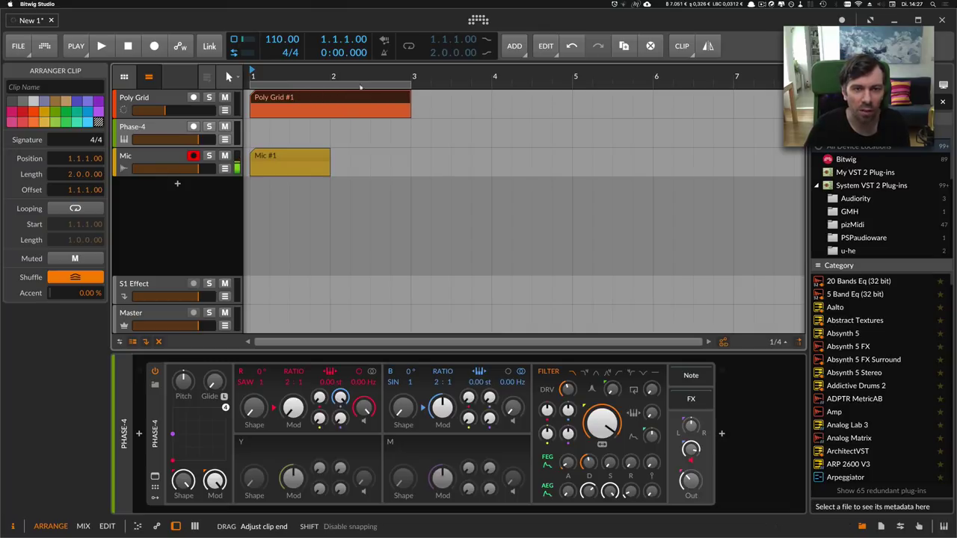
pyautogui.moveTo(350, 78); pyautogui.dragTo(279, 85)
pyautogui.moveTo(284, 96); pyautogui.dragTo(305, 97)
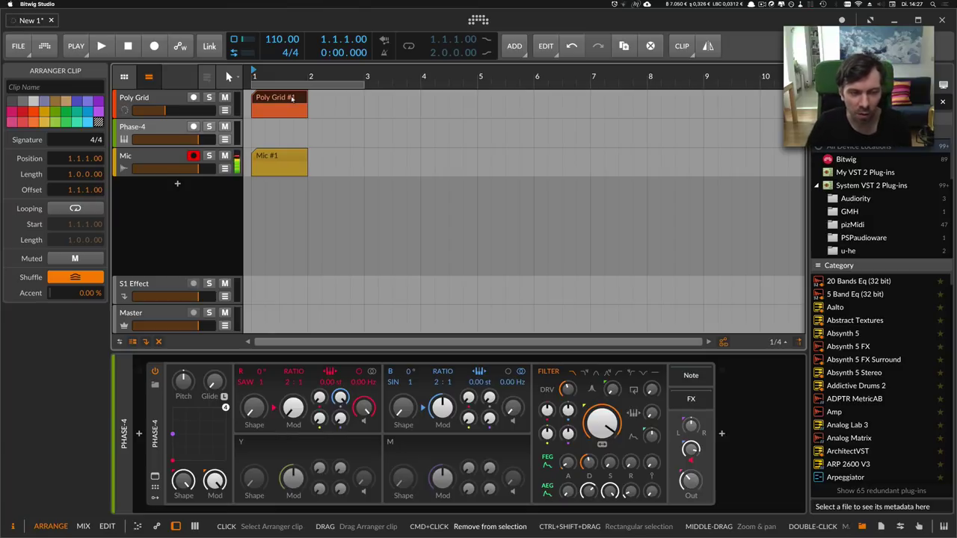
pyautogui.press('super+Tab')
pyautogui.press('super+Tab')
pyautogui.press('super+Tab')
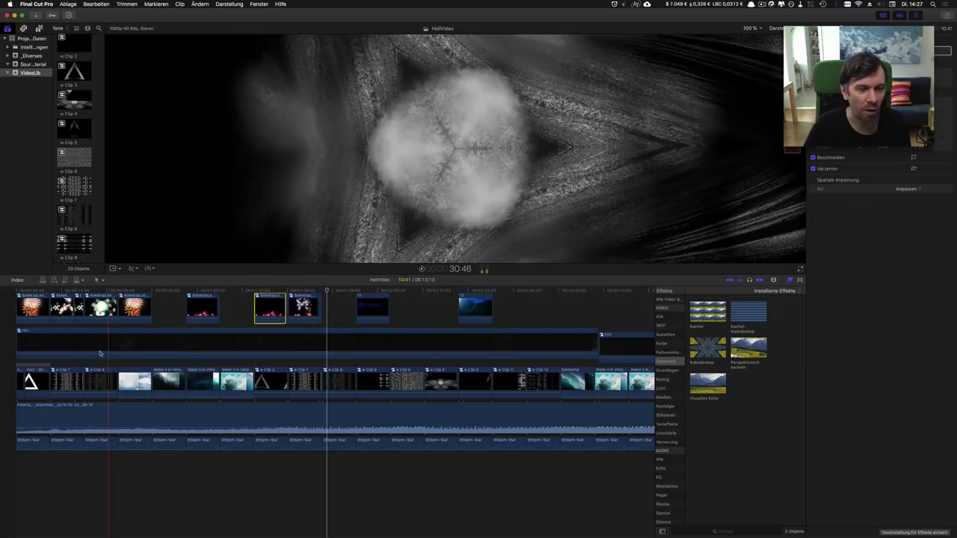
# Step: Connect a new clip above the storyline with Q and trim the first water clip's end
pyautogui.click(38, 444)
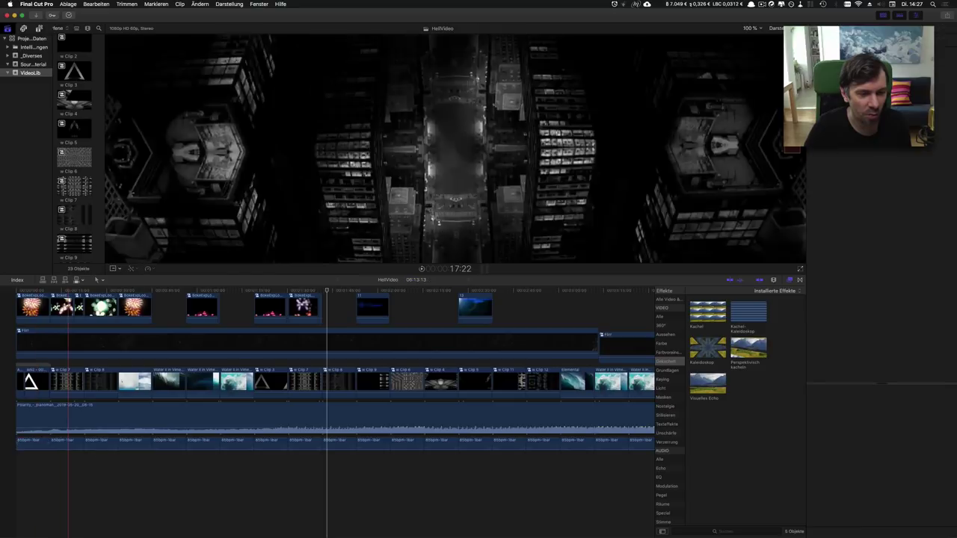
pyautogui.moveTo(44, 463); pyautogui.dragTo(560, 449)
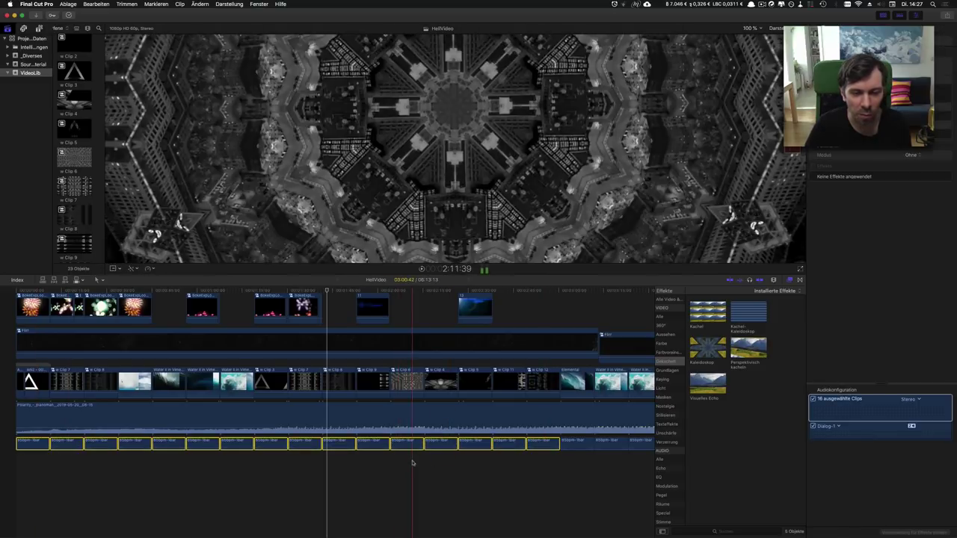
pyautogui.click(239, 478)
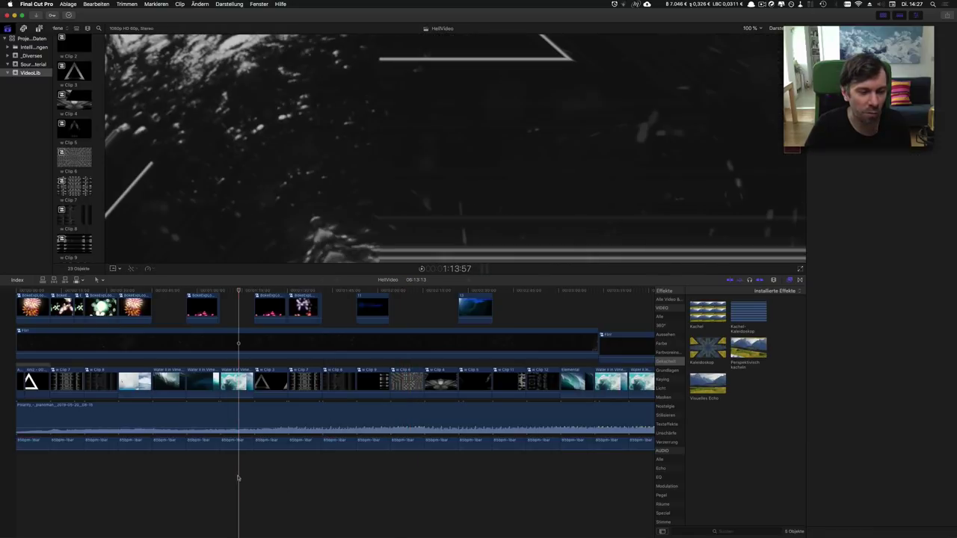
pyautogui.press('q')
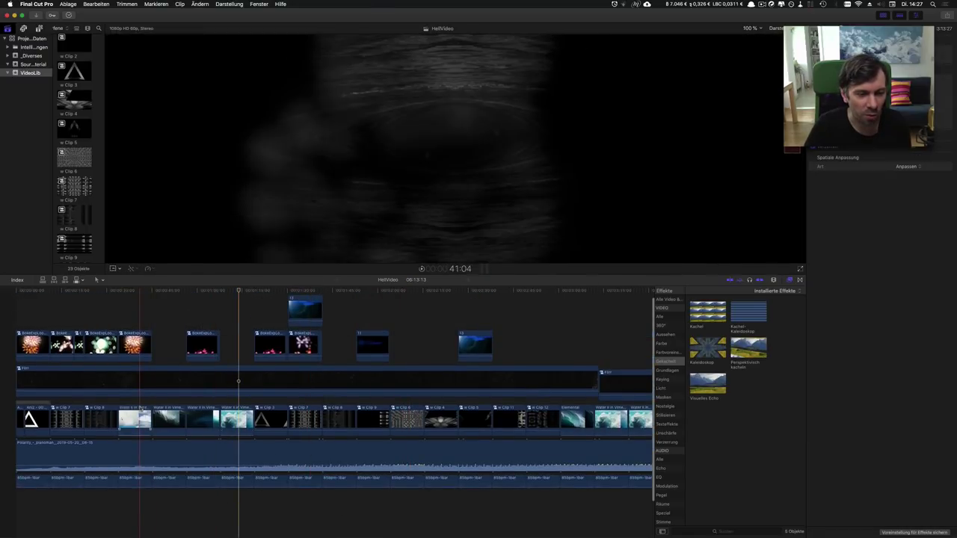
pyautogui.click(140, 416)
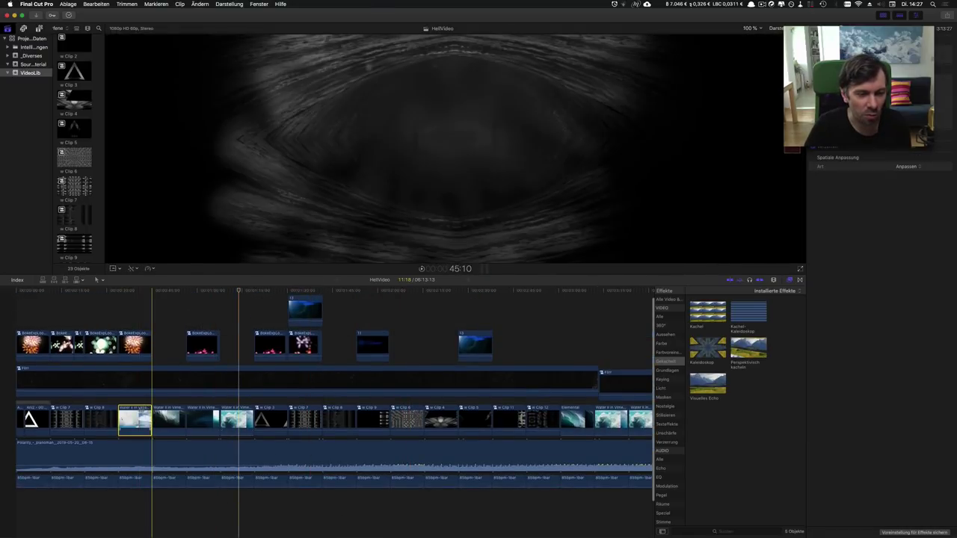
pyautogui.moveTo(150, 415)
pyautogui.mouseDown()
pyautogui.moveTo(135, 415)
pyautogui.moveTo(151, 411)
pyautogui.mouseUp()
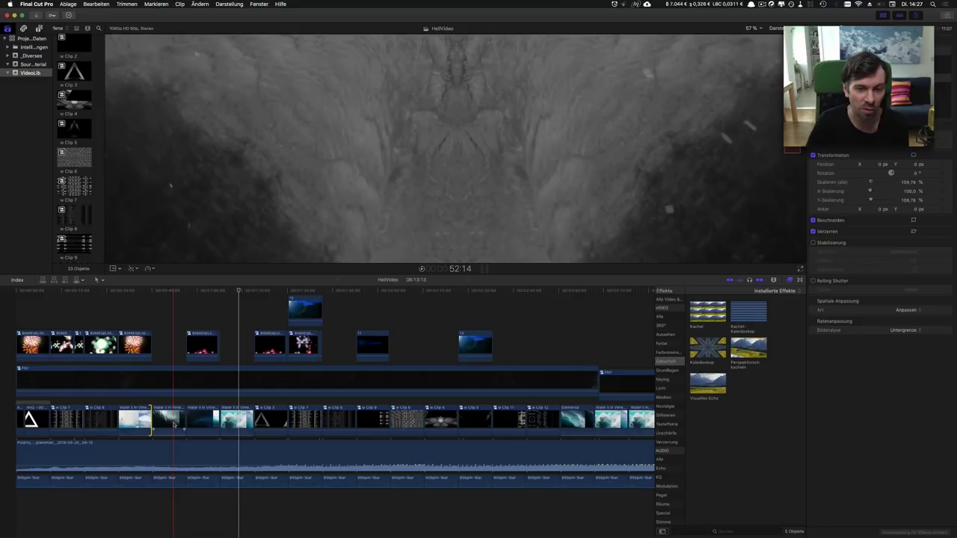
pyautogui.scroll(2, 168, 322)
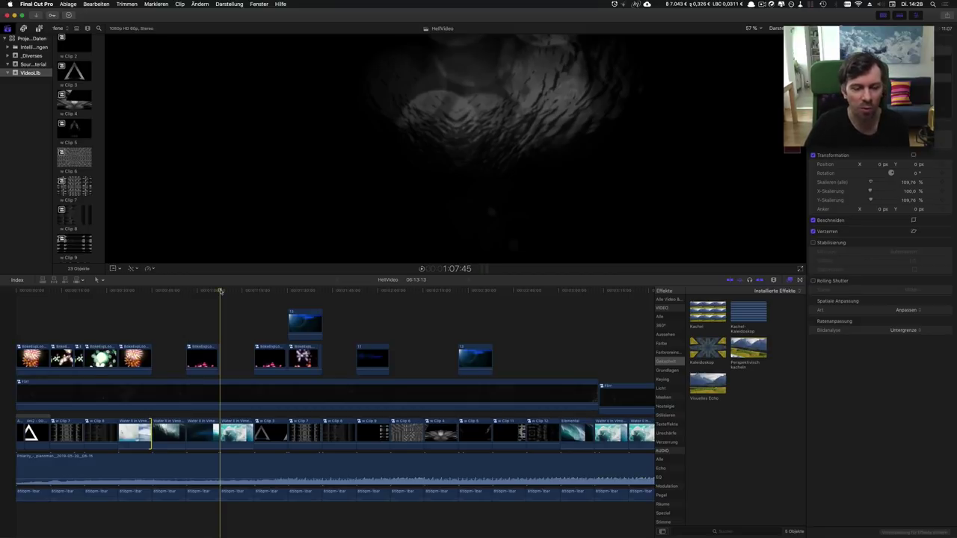
pyautogui.press('space')
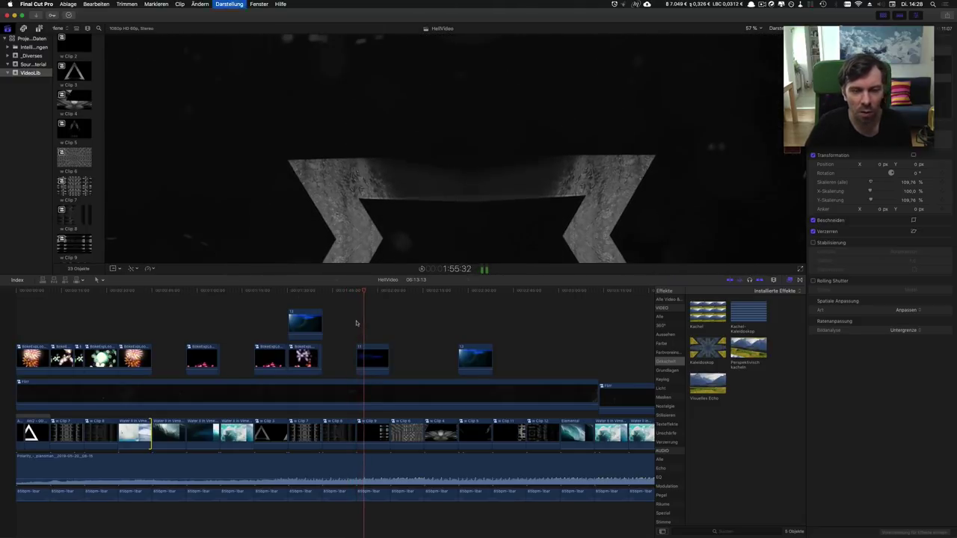
# Step: Play through the later part of the HellVideo timeline, then return to Bitwig Studio
pyautogui.press('space')
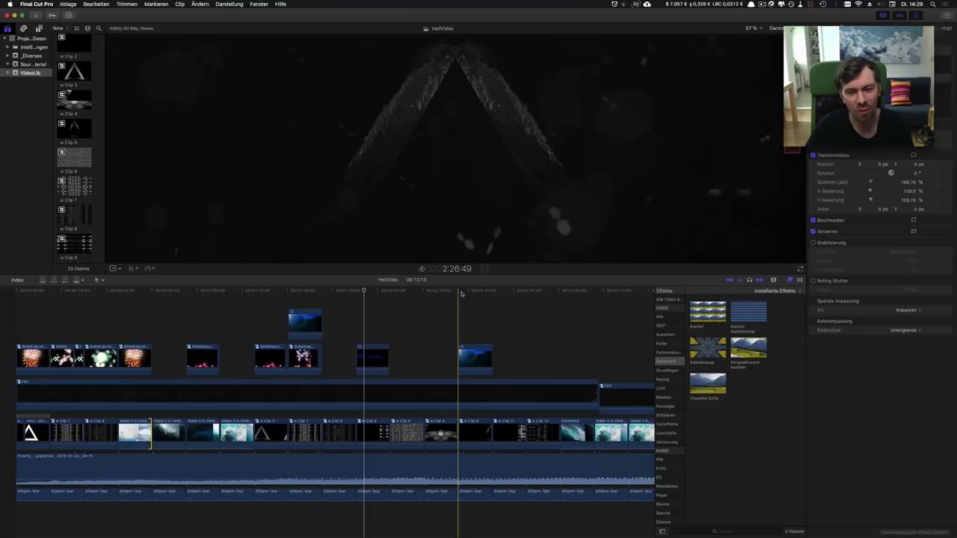
pyautogui.press('space')
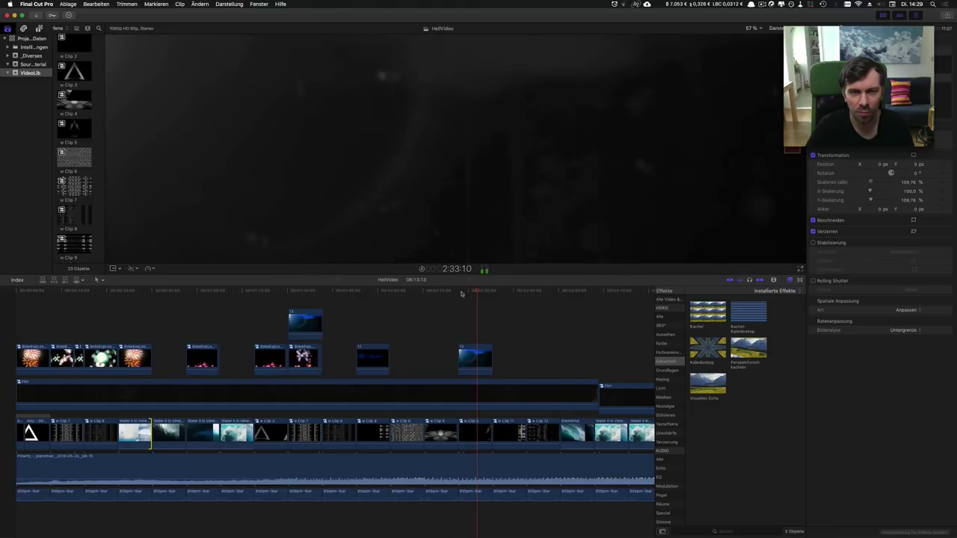
pyautogui.press('space')
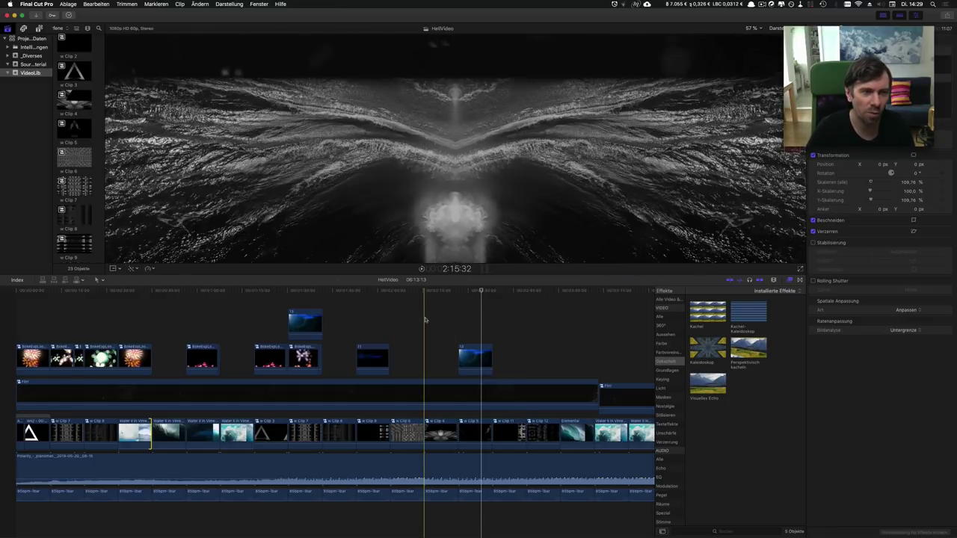
pyautogui.press('super+Tab')
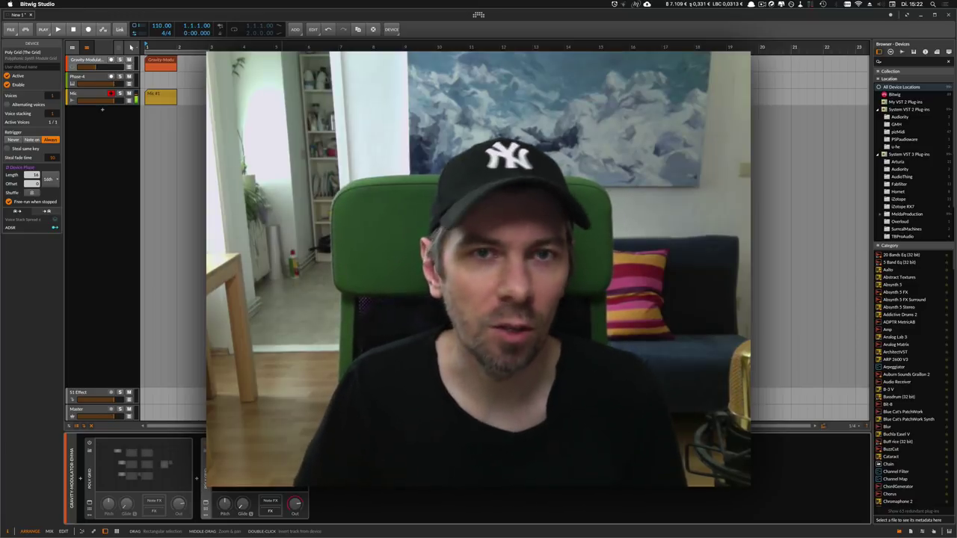
# Step: Bring up Discord's beta-access channel with the simplified gravity patch
pyautogui.press('super+Tab')
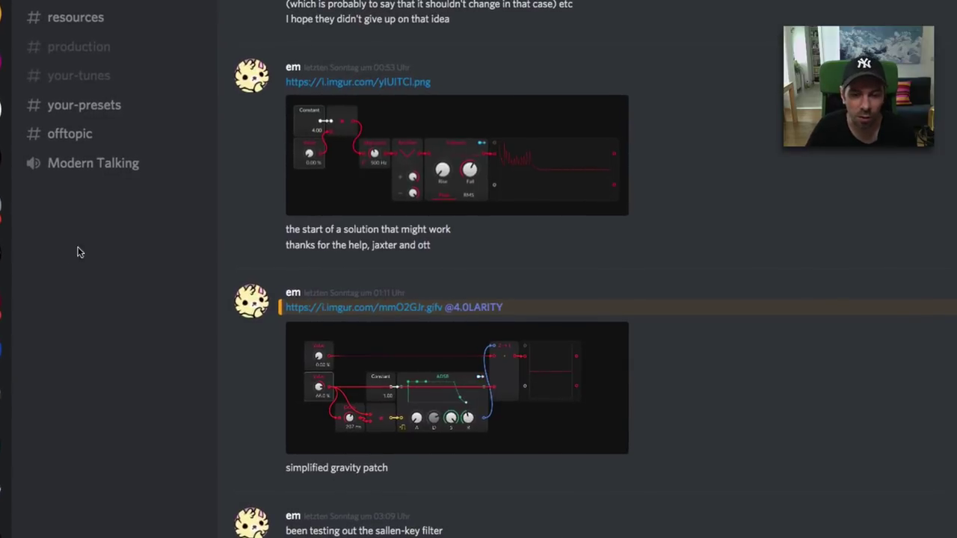
# Step: View the 'simplified gravity patch' GIF enlarged in Discord, then close the preview
pyautogui.scroll(-1, 412, 368)
pyautogui.click(417, 361)
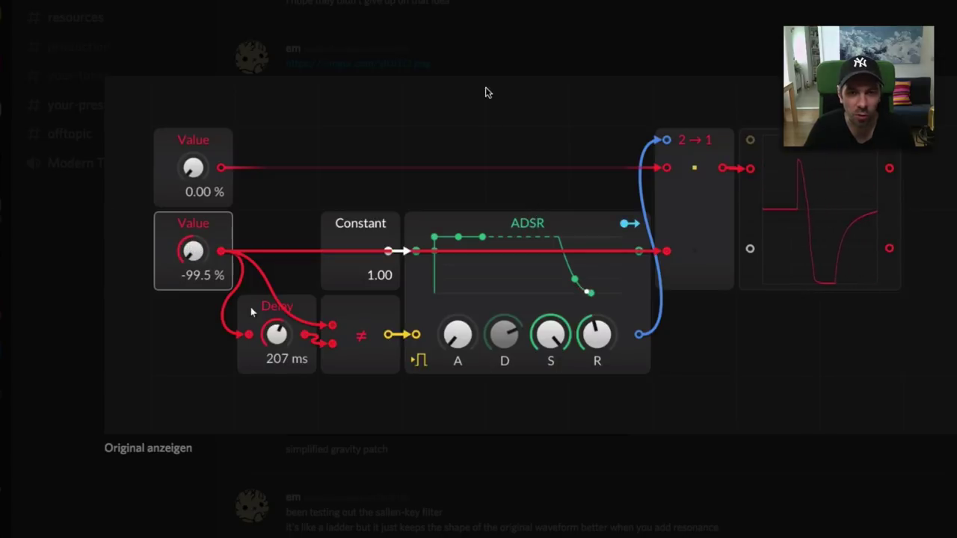
pyautogui.press('Escape')
# Step: Set the Poly Grid's top Value module to -100 %, then bring the SoundCloud profile forward
pyautogui.hotkey('alt', 'Tab')
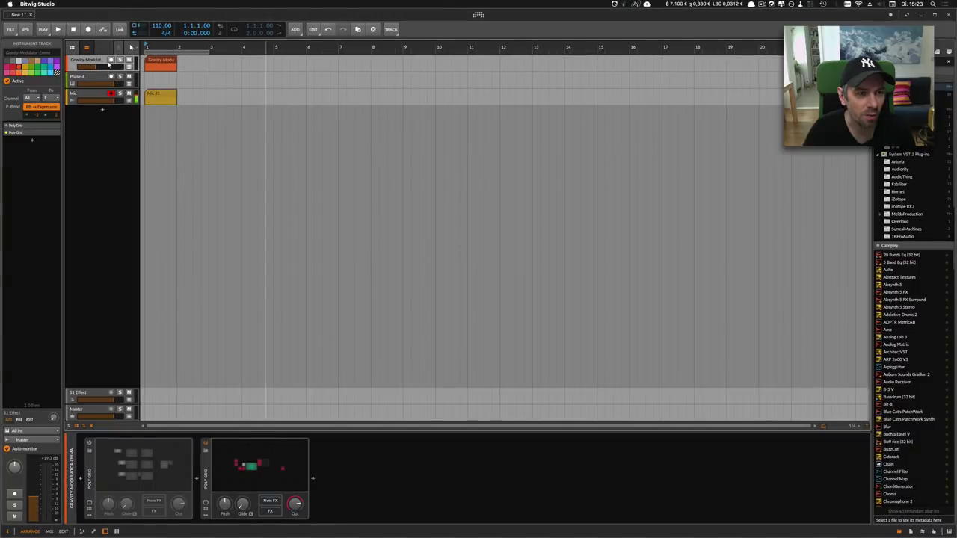
pyautogui.click(253, 459)
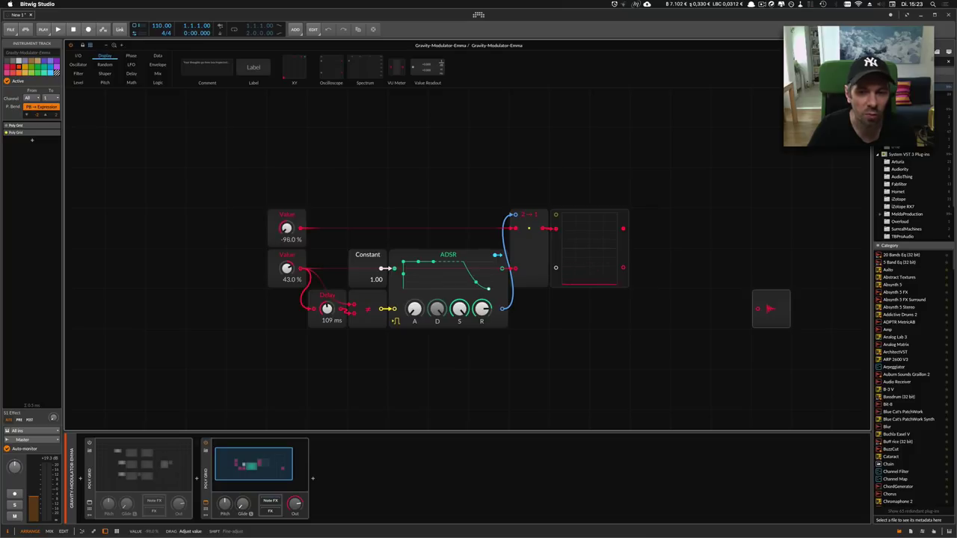
pyautogui.moveTo(286, 228); pyautogui.dragTo(287, 266)
pyautogui.doubleClick(286, 267)
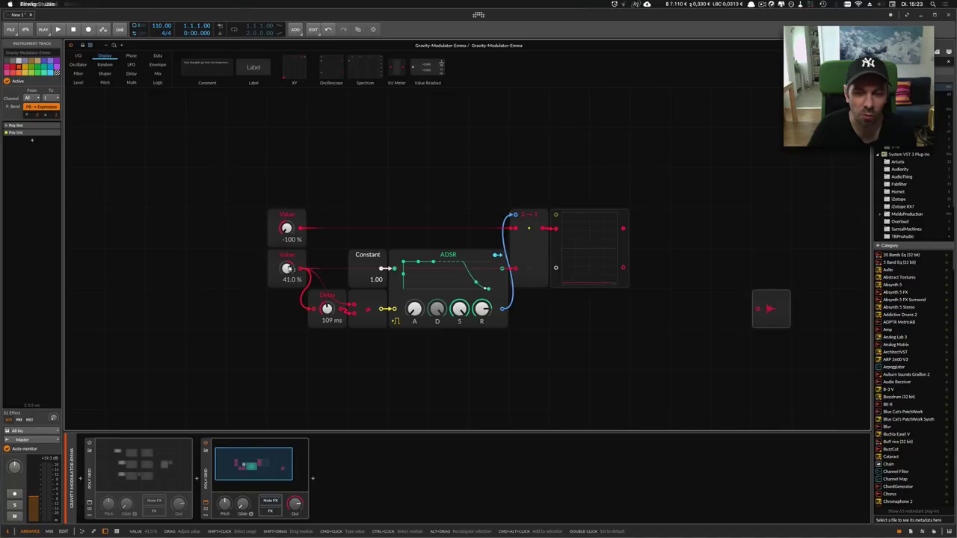
pyautogui.press('super+Tab')
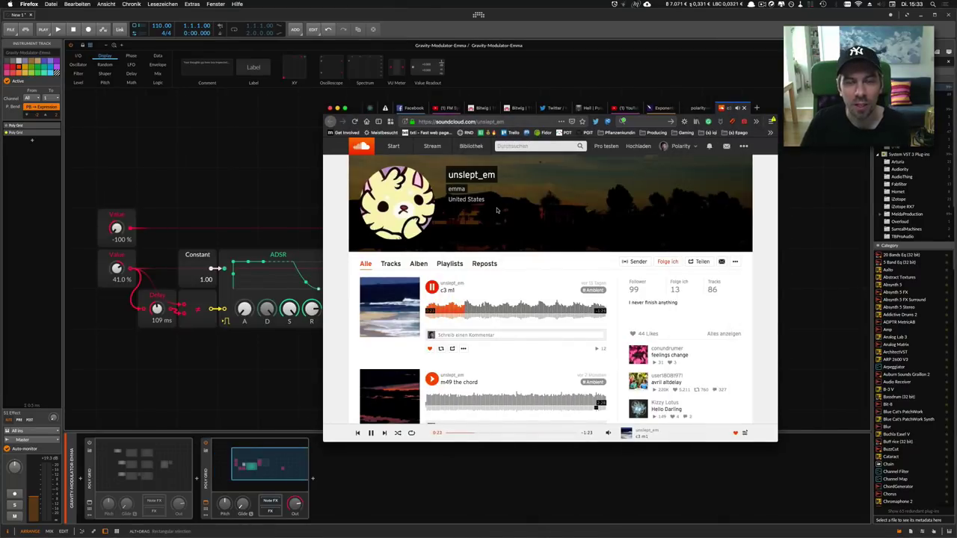